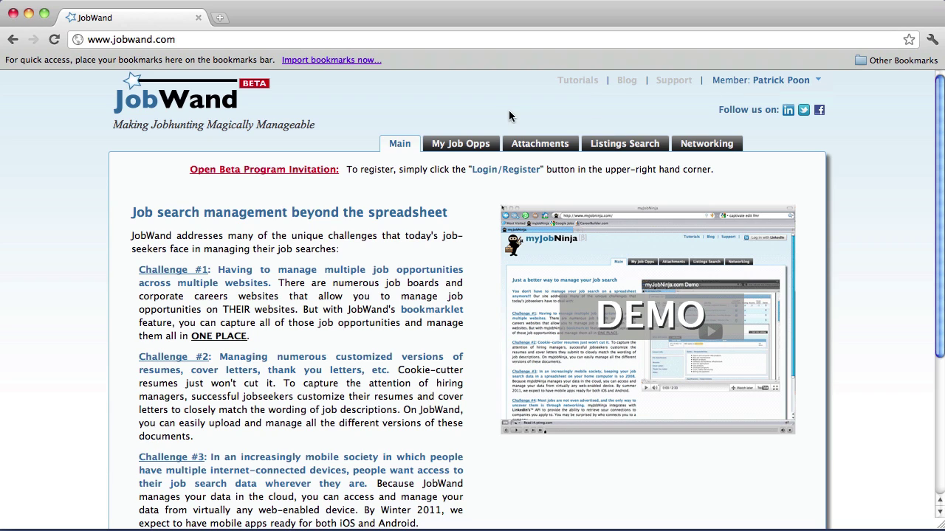
Add the Save to JobWand bookmarklet from My Job Opps to the browser's bookmarks bar and name it "Save to JobWand".
click(468, 146)
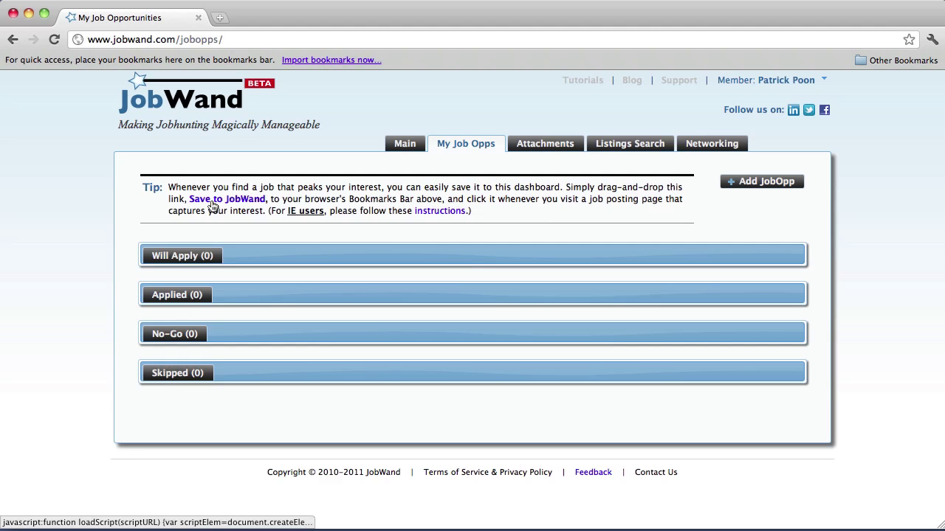
drag(210, 202, 13, 65)
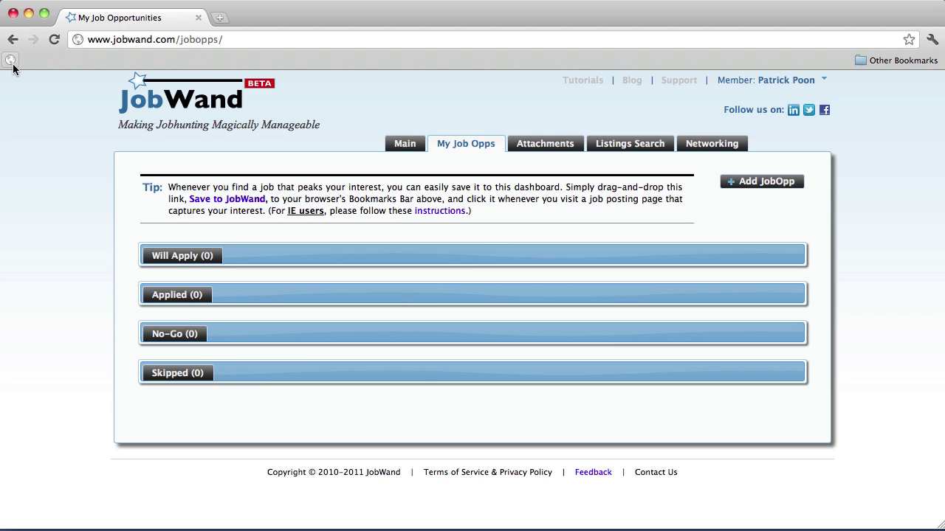
right_click(11, 59)
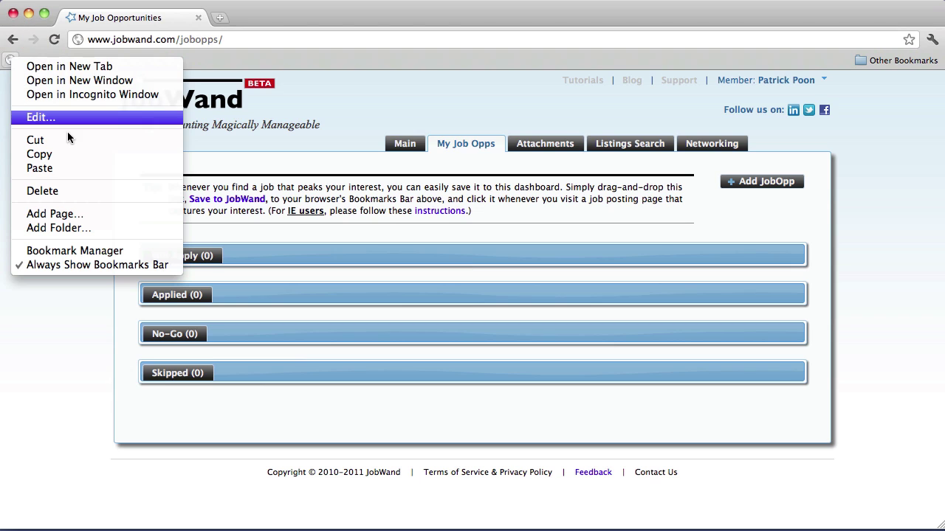
click(94, 118)
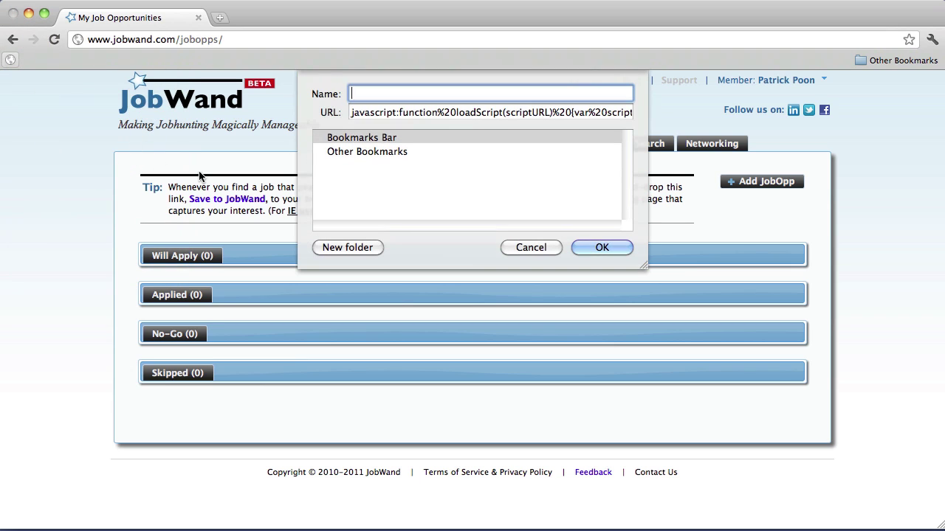
text(Save to JobWand)
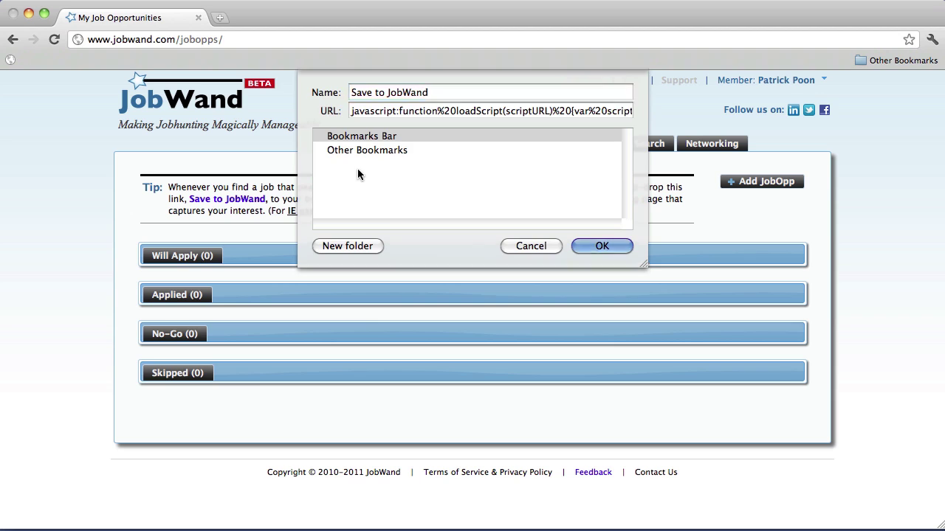
key(Return)
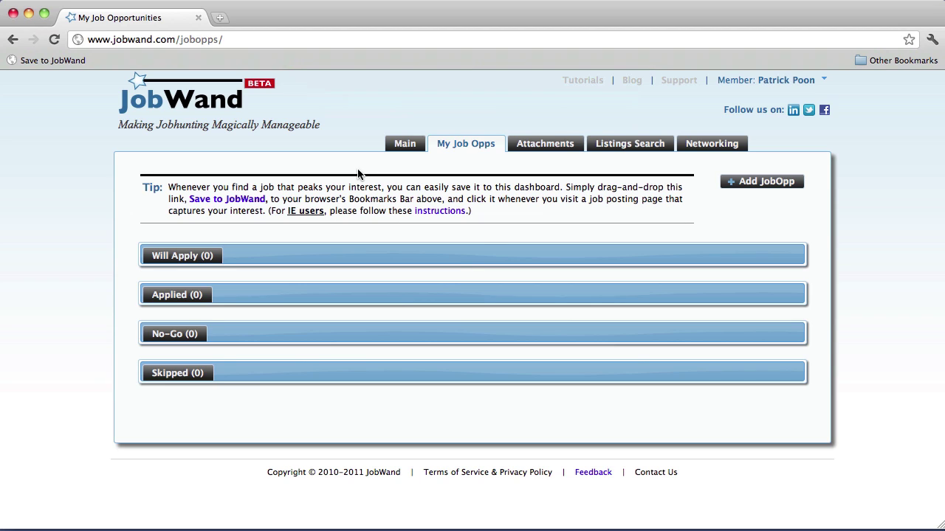
Search the JobWand job listings for the company "michael page" in the location "boston, ma".
click(634, 149)
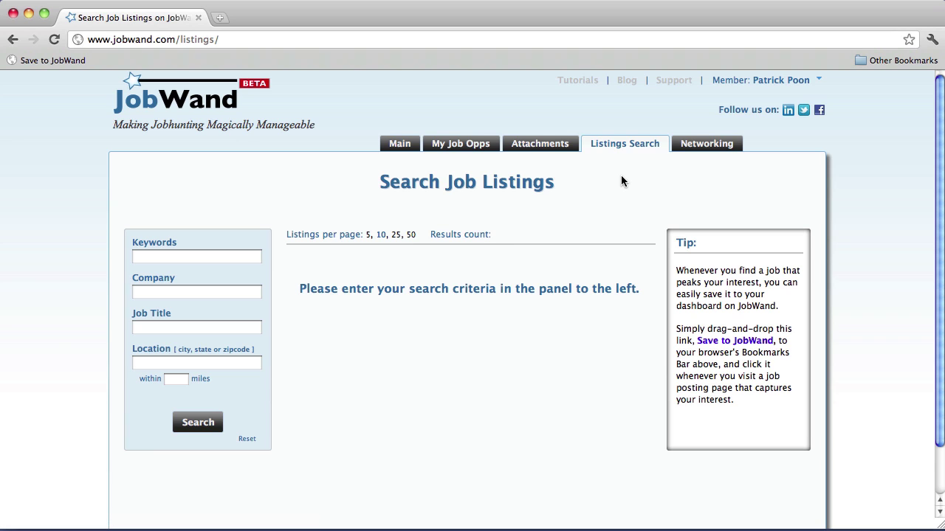
click(252, 292)
text(boston, ma)
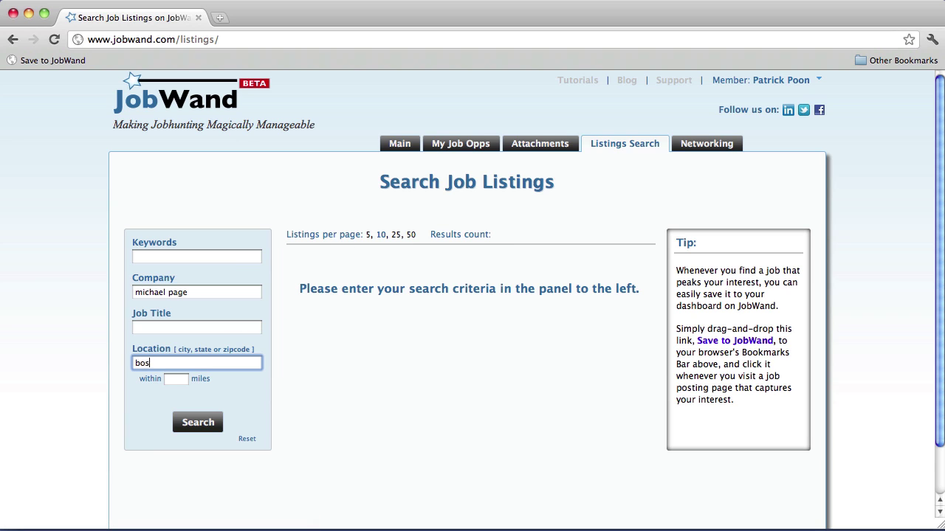
key(Return)
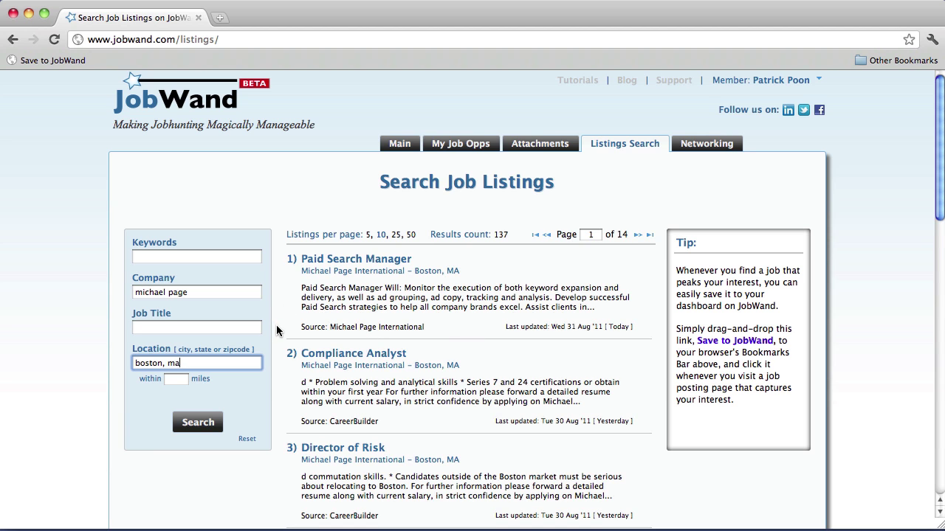
Open the Sr. Investment Strategies Analyst listing from the results and go to its full job description.
scroll(278, 332, down, 5)
scroll(317, 373, down, 1)
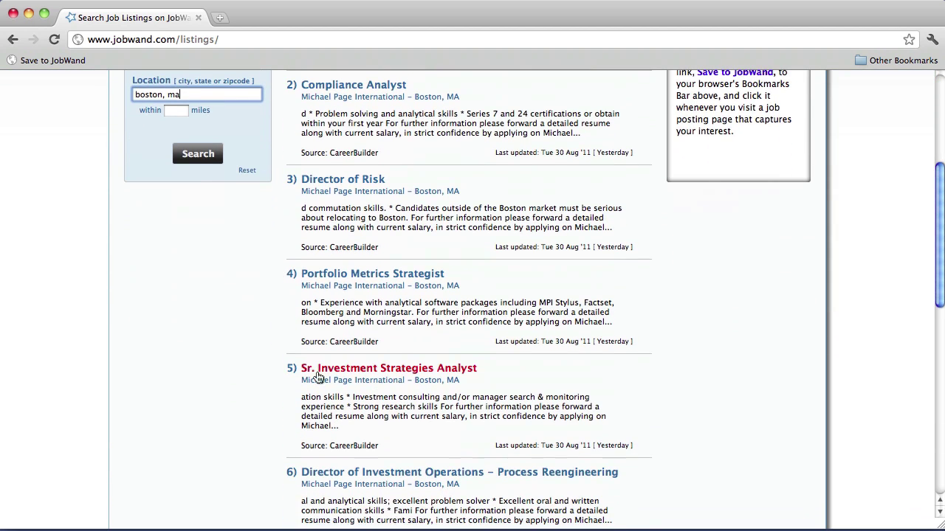
click(338, 371)
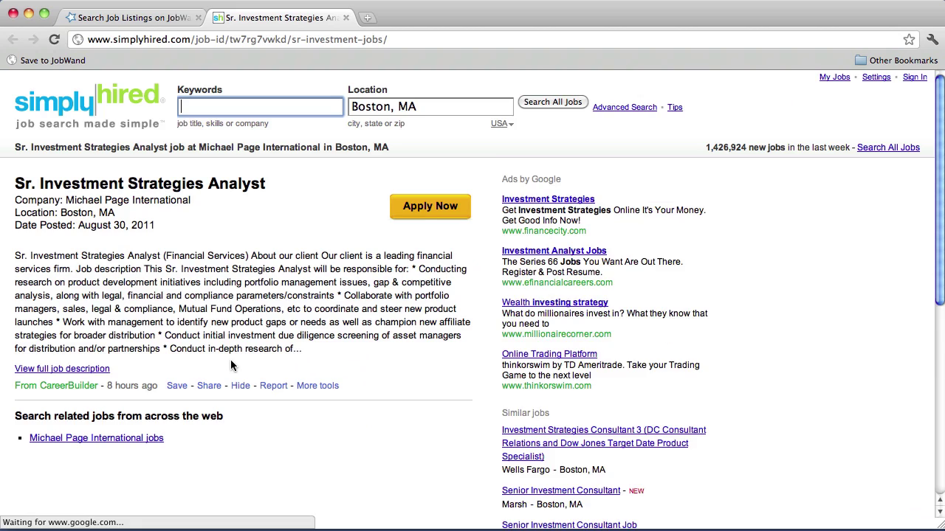
click(103, 368)
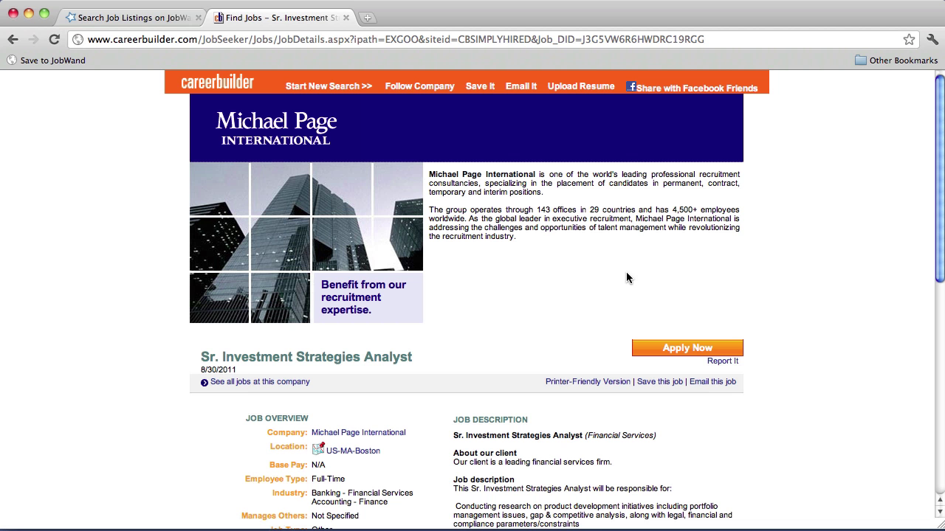
Capture the job posting with the Save to JobWand bookmarklet and look over the fields of the Add Job Opportunity form.
drag(935, 237, 915, 245)
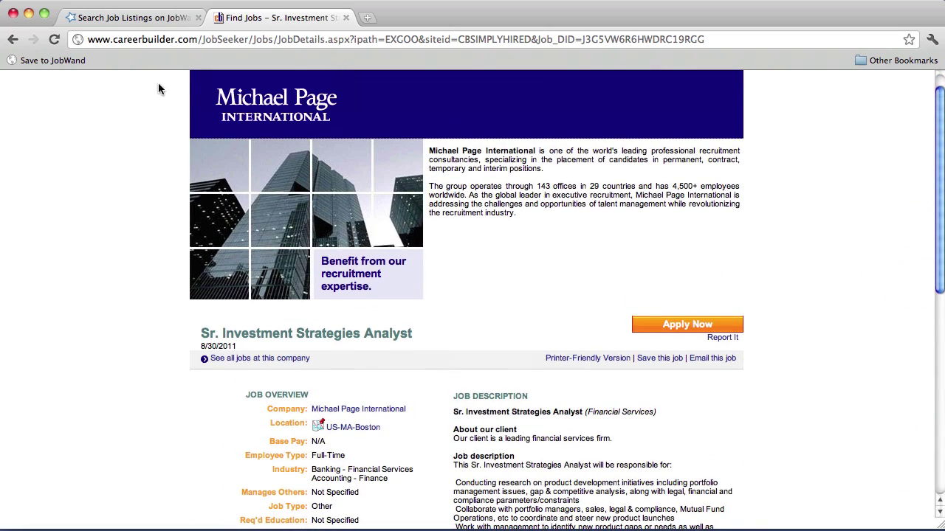
click(76, 62)
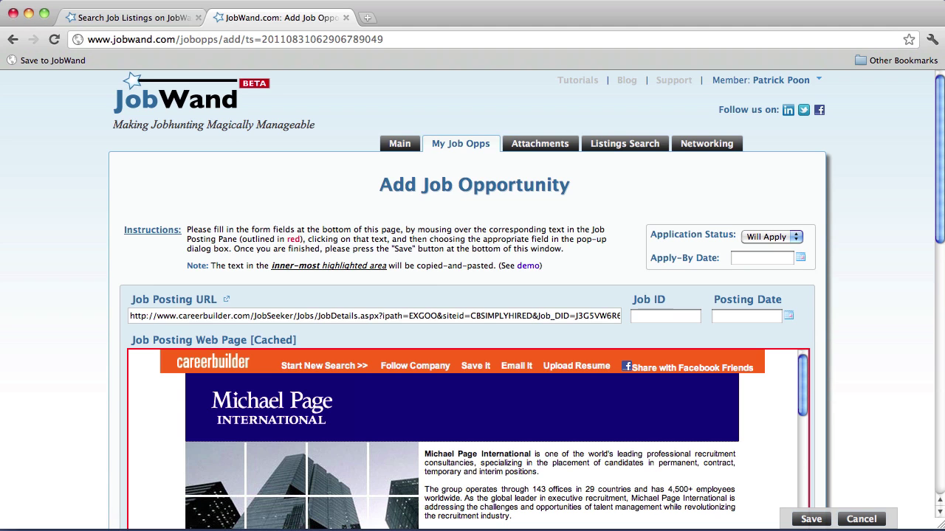
scroll(82, 271, down, 5)
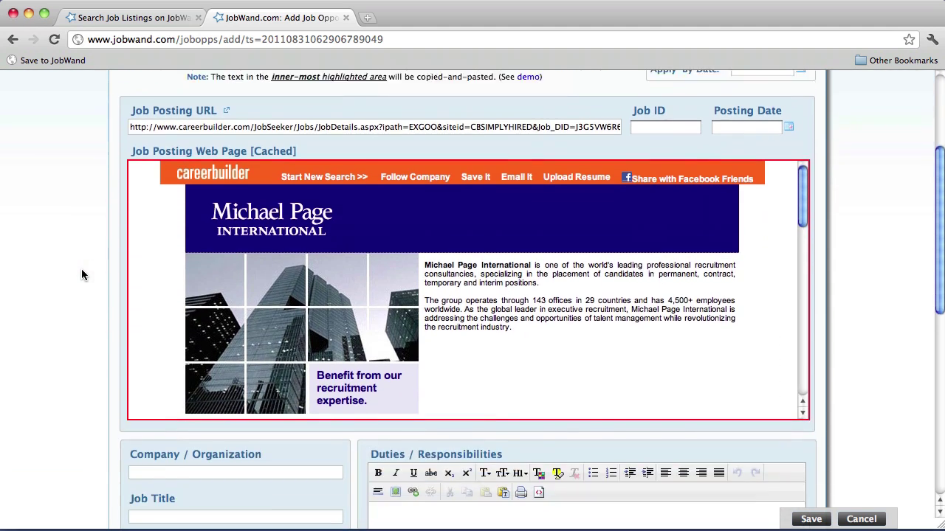
scroll(81, 274, down, 3)
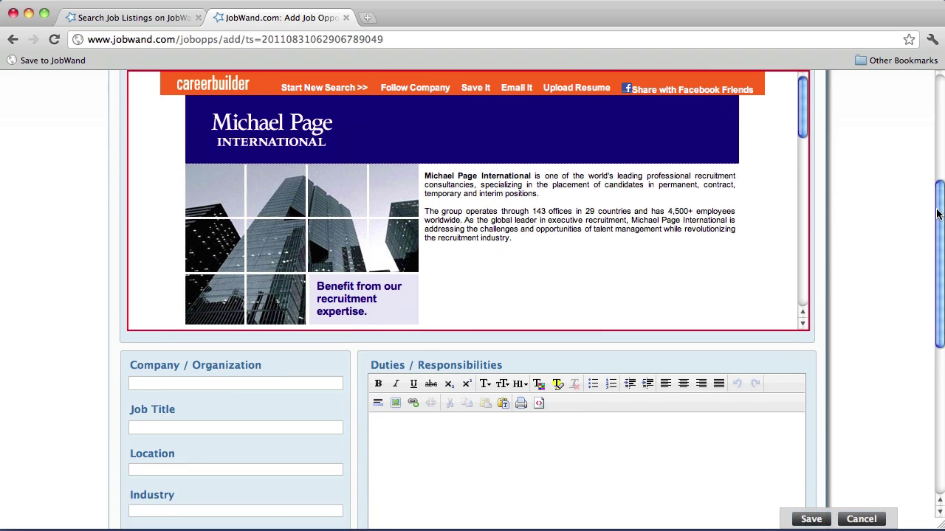
drag(937, 214, 922, 313)
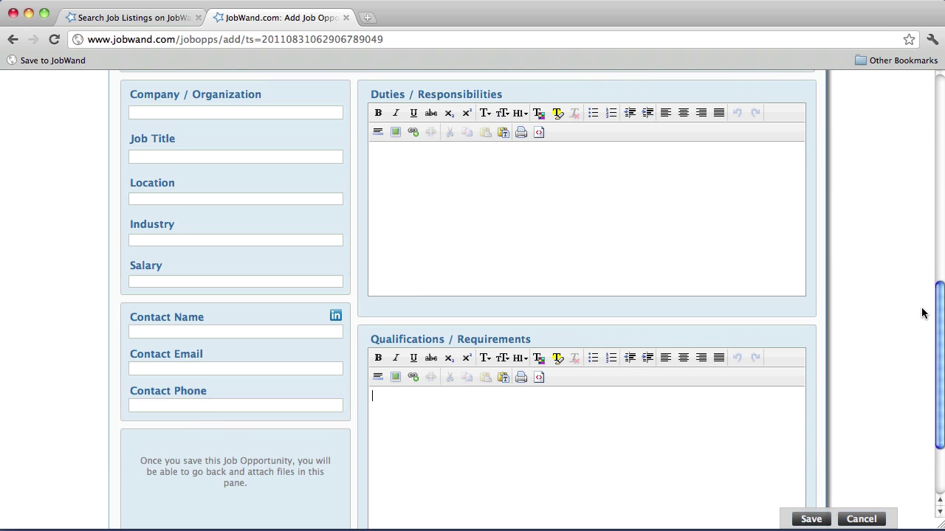
scroll(921, 313, up, 8)
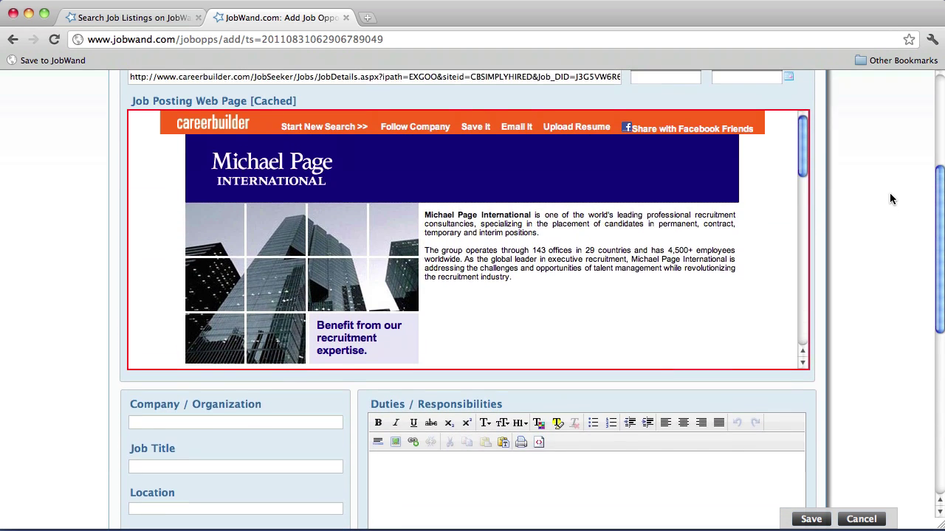
scroll(889, 198, up, 2)
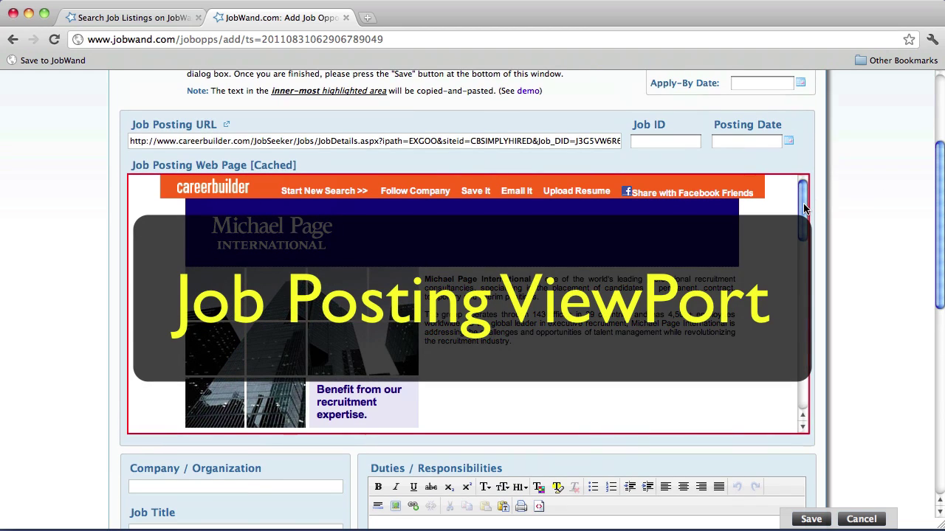
Copy "Michael Page International" from the cached posting into Company/Organization and "Sr. Investment Strategies Analyst" into Job Title.
drag(804, 209, 794, 272)
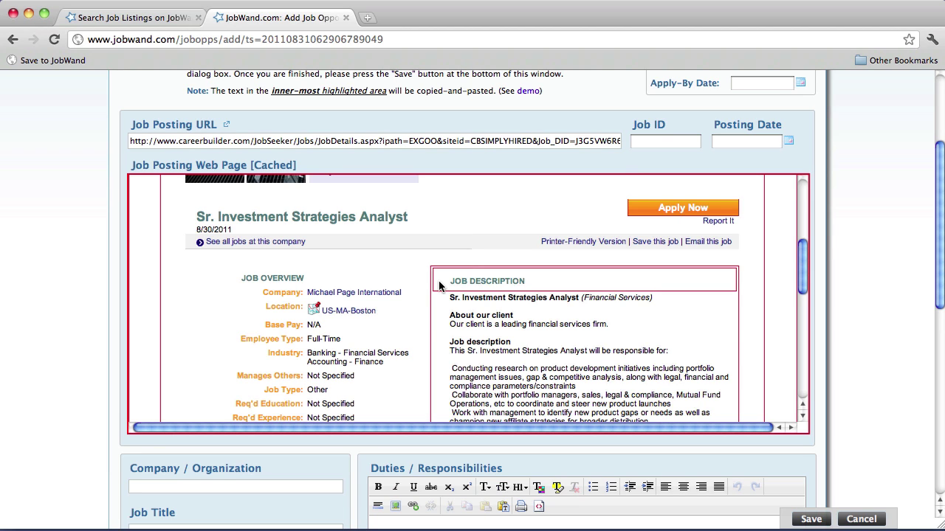
click(415, 298)
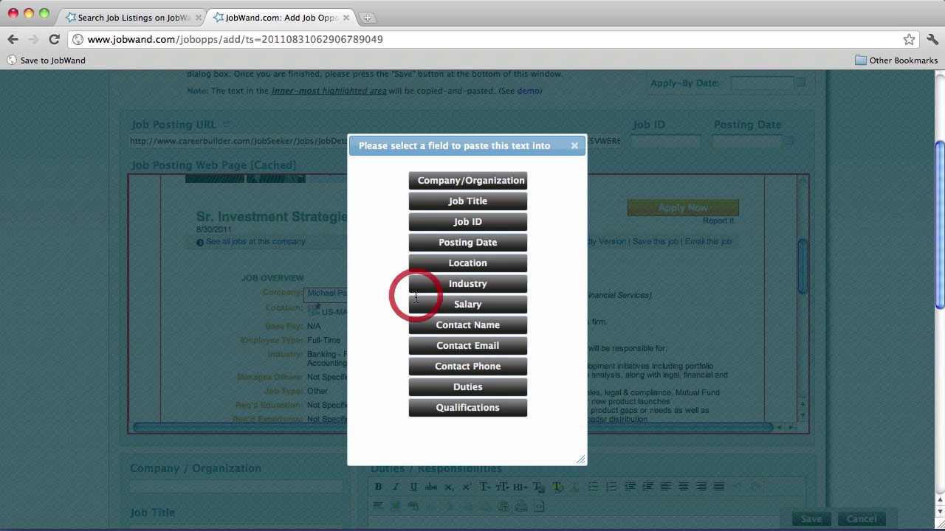
click(454, 181)
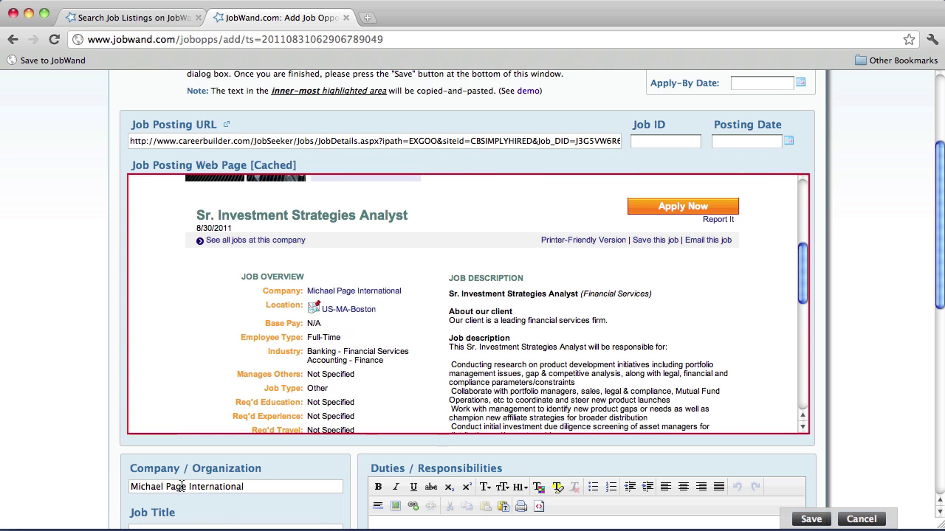
scroll(101, 498, down, 2)
scroll(98, 500, down, 2)
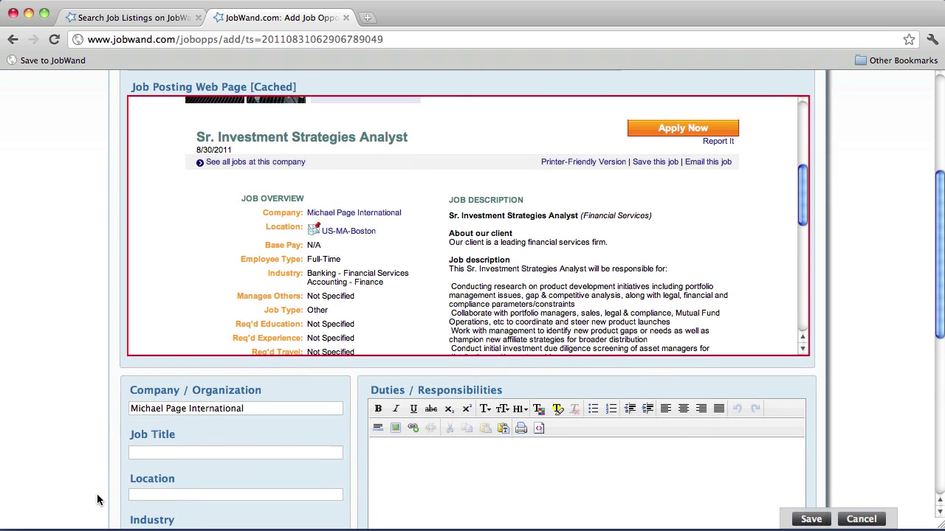
click(349, 138)
click(452, 203)
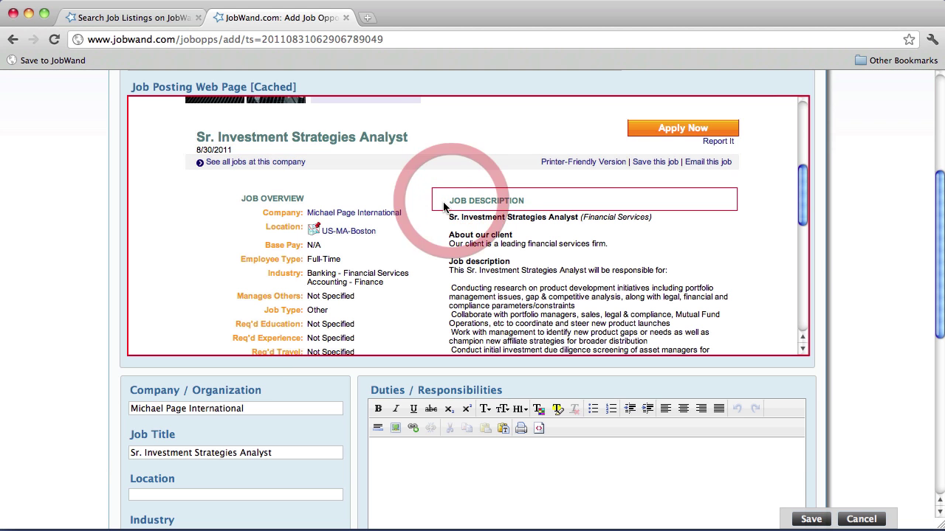
Copy the date 8/30/2011 from the cached posting into Posting Date and "US-MA-Boston" into Location.
click(215, 150)
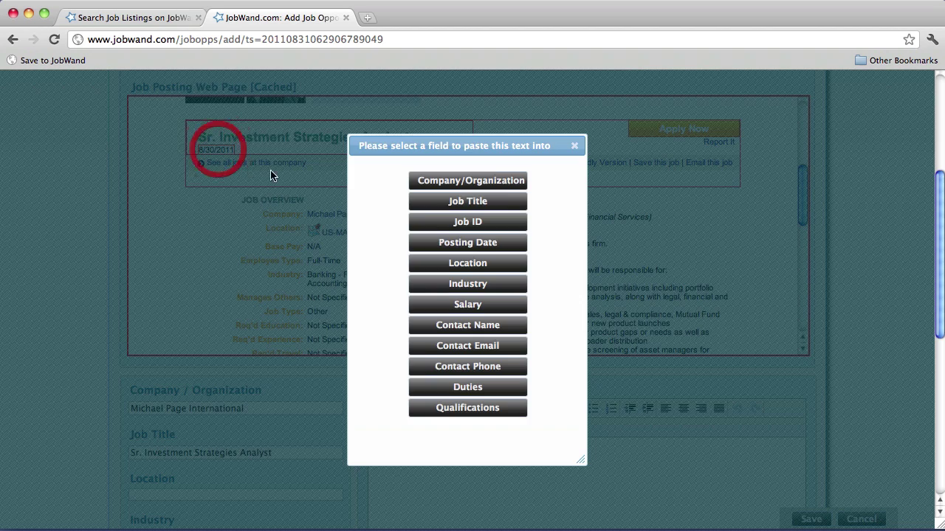
click(435, 244)
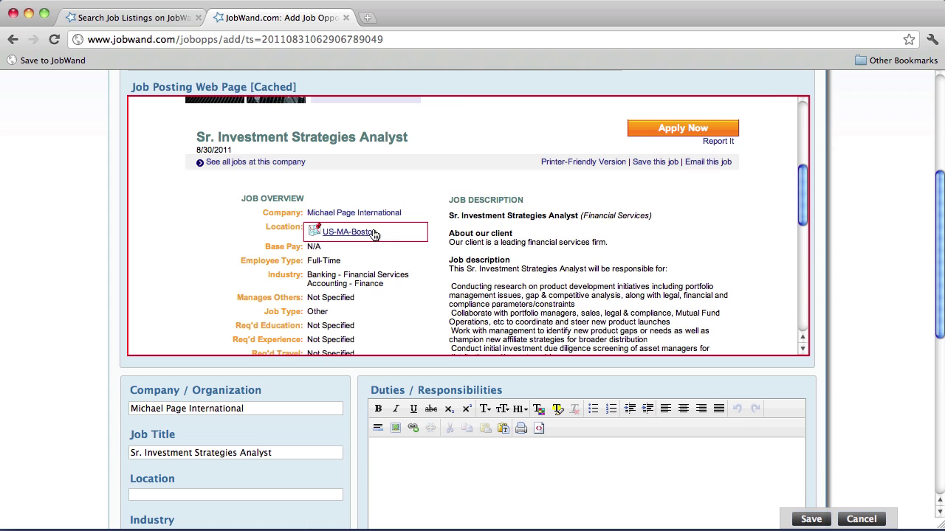
click(384, 235)
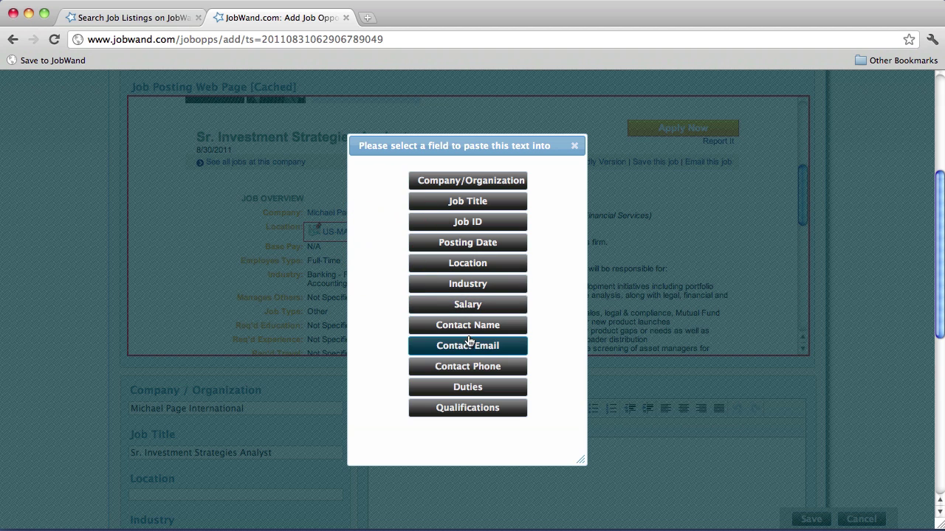
click(486, 268)
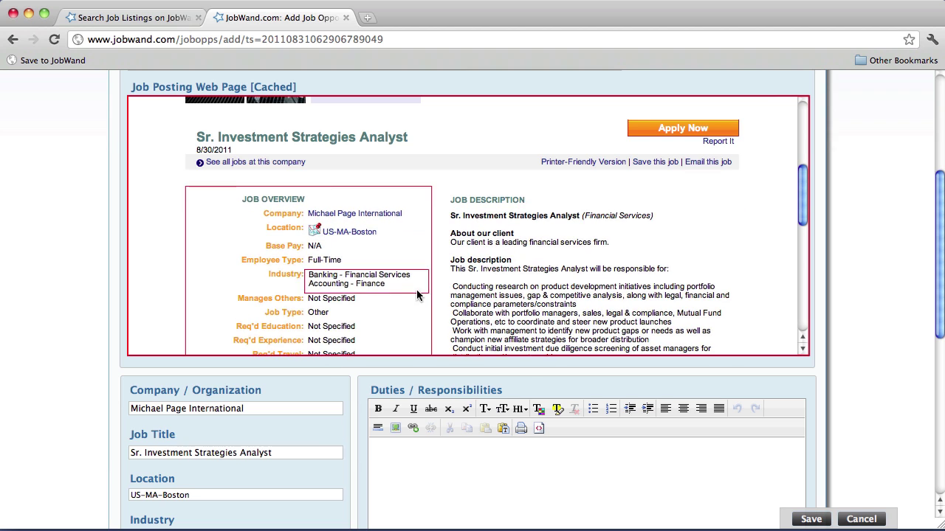
Copy the posting's industry text, "Banking - Financial Services Accounting - Finance", into the Industry field.
scroll(302, 440, down, 3)
scroll(300, 448, up, 2)
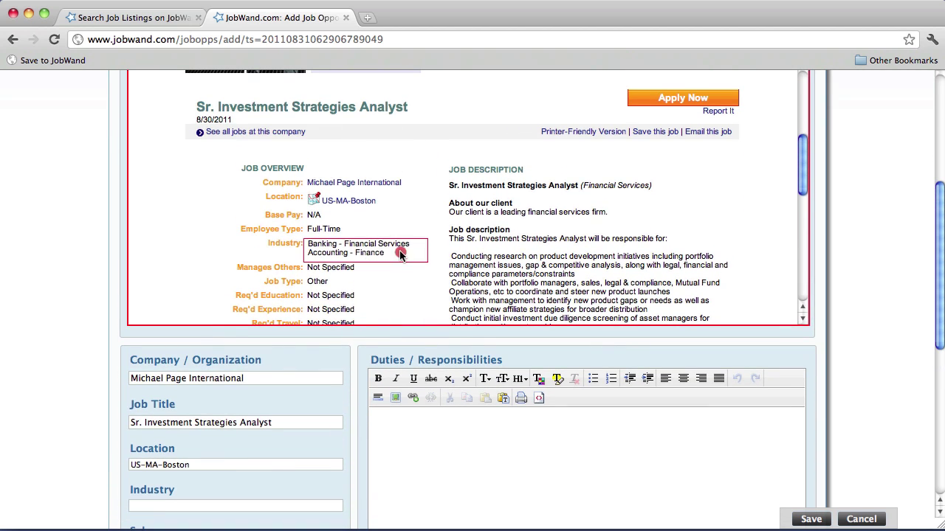
click(402, 252)
click(471, 285)
Copy the contact person's name and phone number from the cached posting into Contact Name and Contact Phone.
scroll(393, 294, down, 4)
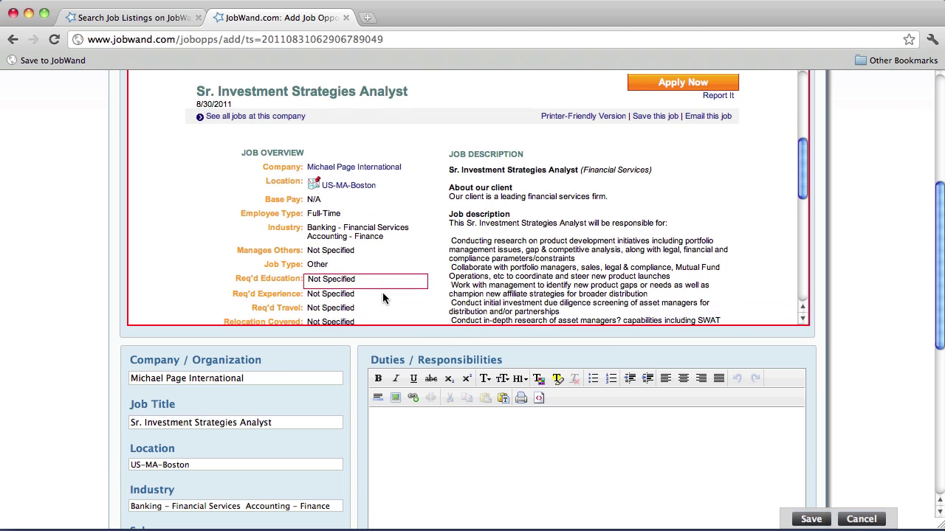
scroll(394, 298, down, 2)
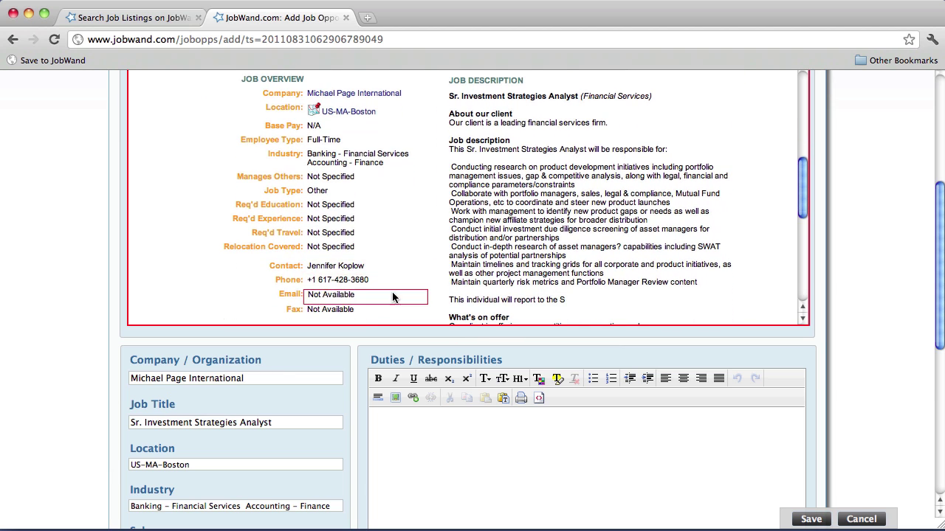
click(384, 267)
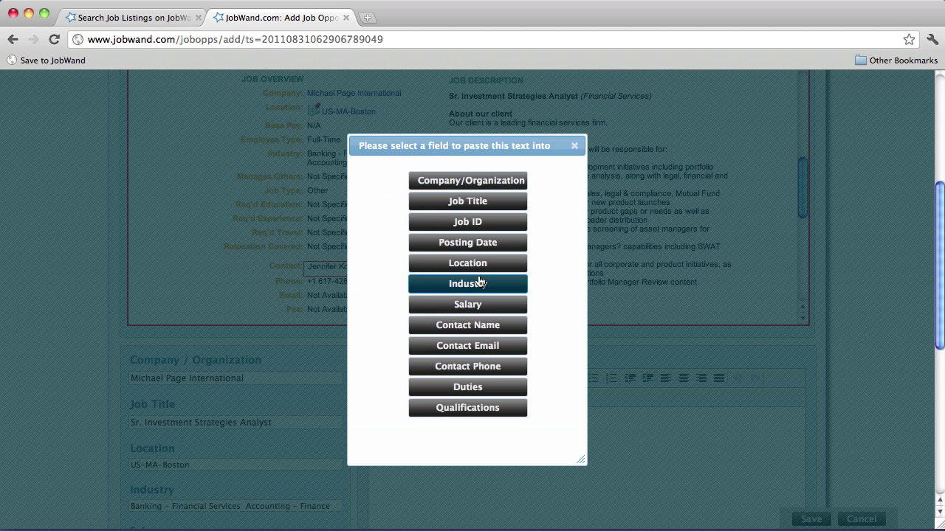
click(480, 328)
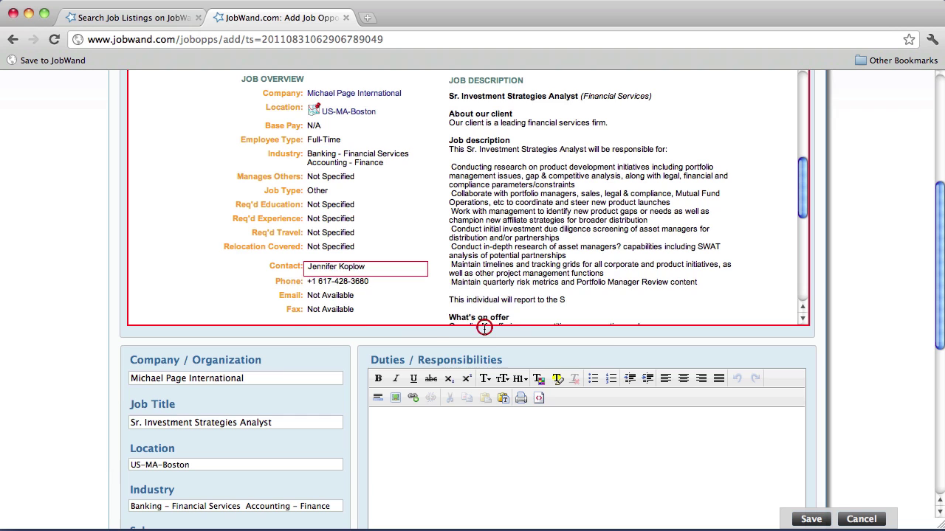
click(398, 286)
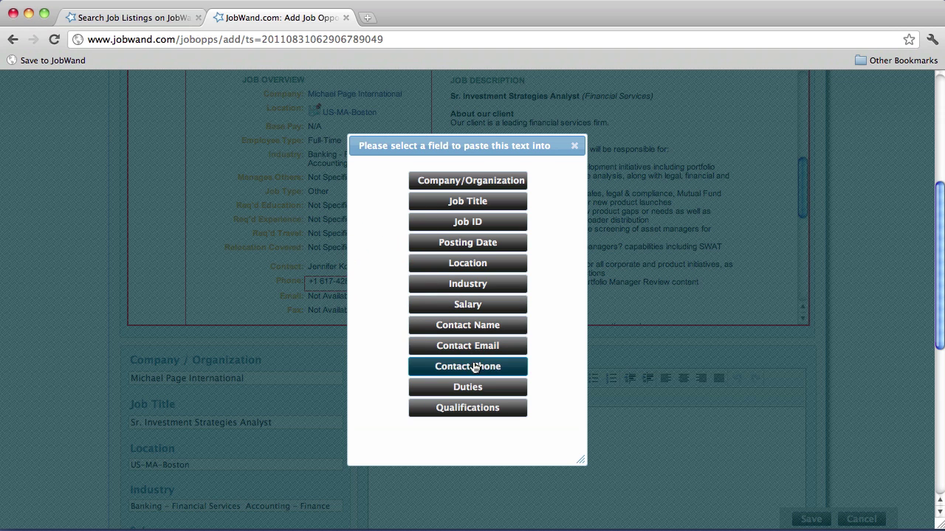
click(475, 366)
scroll(400, 309, down, 1)
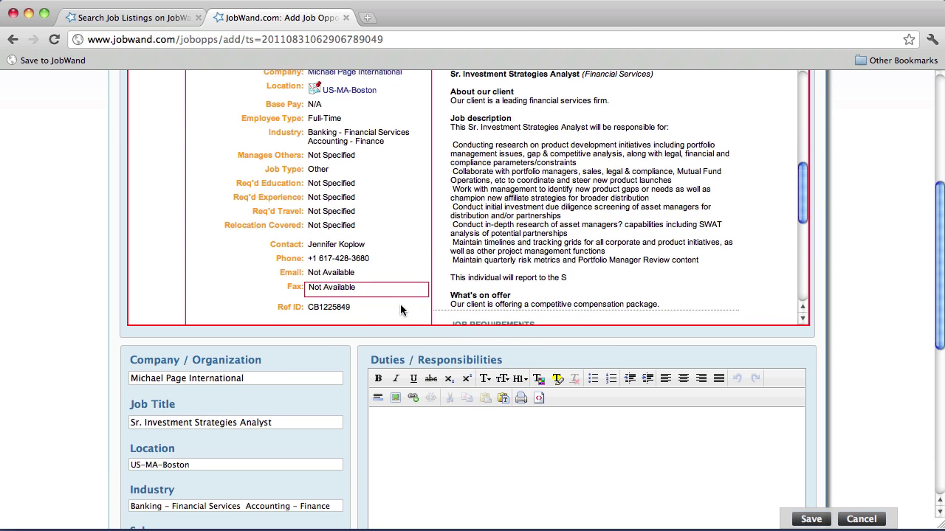
Copy the posting's Ref ID CB1225849 into Job ID and its full job description text into Duties.
click(371, 310)
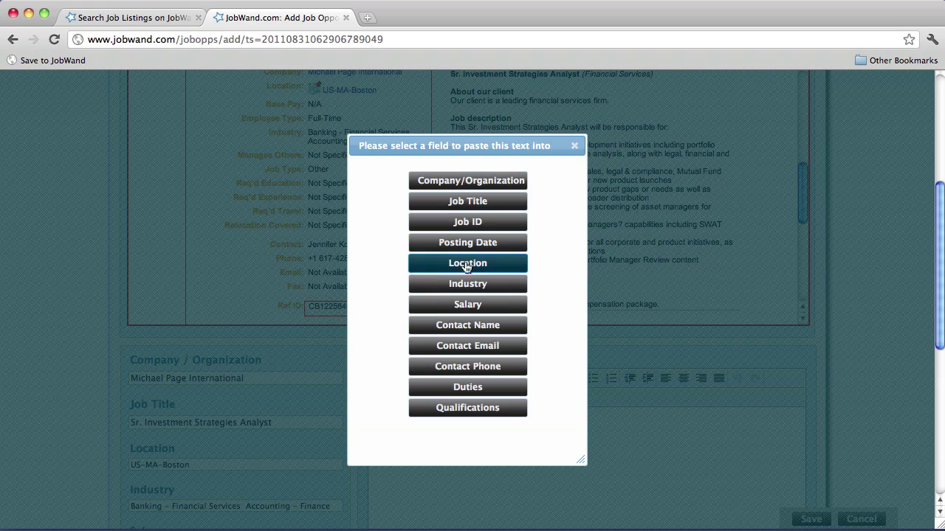
click(466, 219)
scroll(515, 239, up, 4)
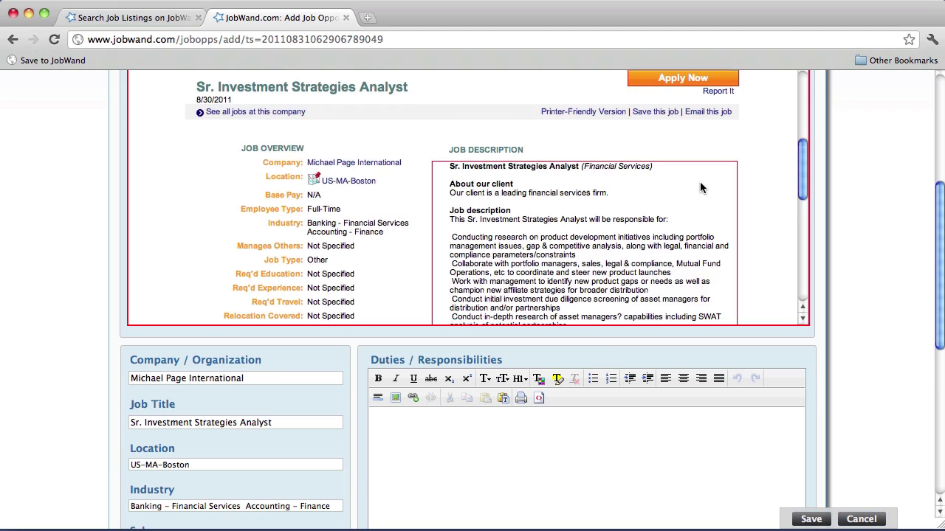
scroll(694, 187, down, 6)
scroll(703, 188, up, 6)
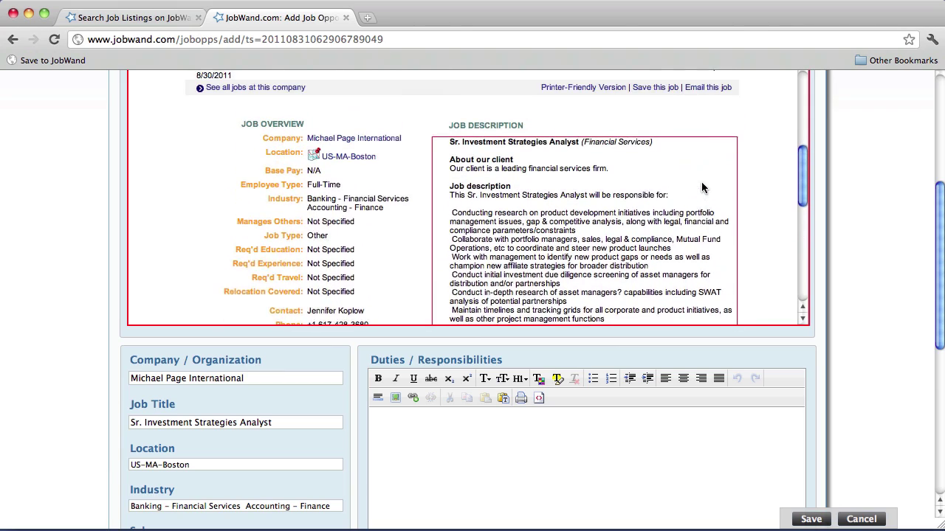
click(701, 184)
click(507, 386)
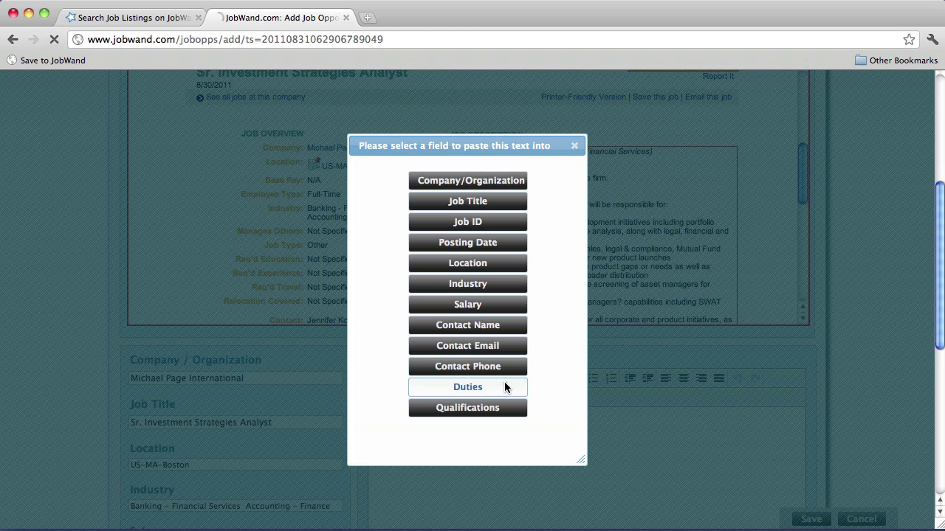
Copy the "Who we are looking for" text under Job Requirements in the cached posting into Qualifications.
scroll(686, 241, down, 5)
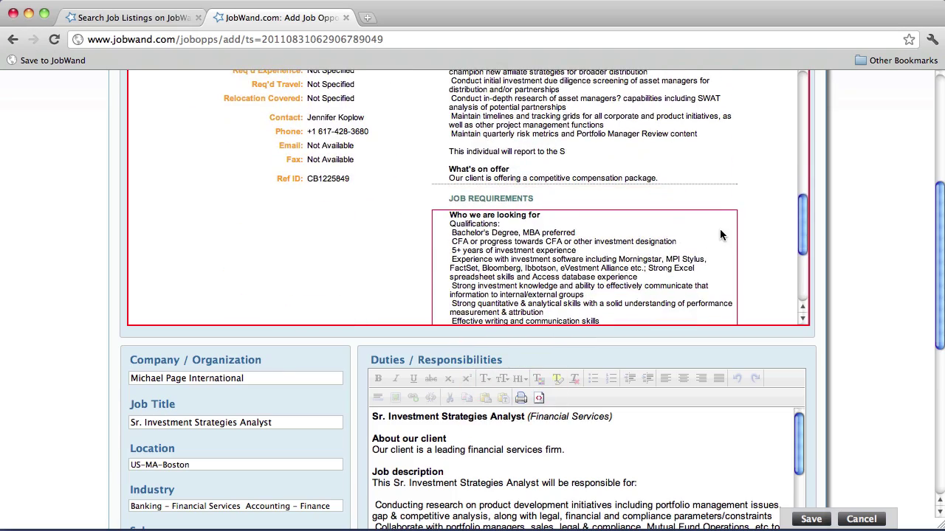
click(721, 232)
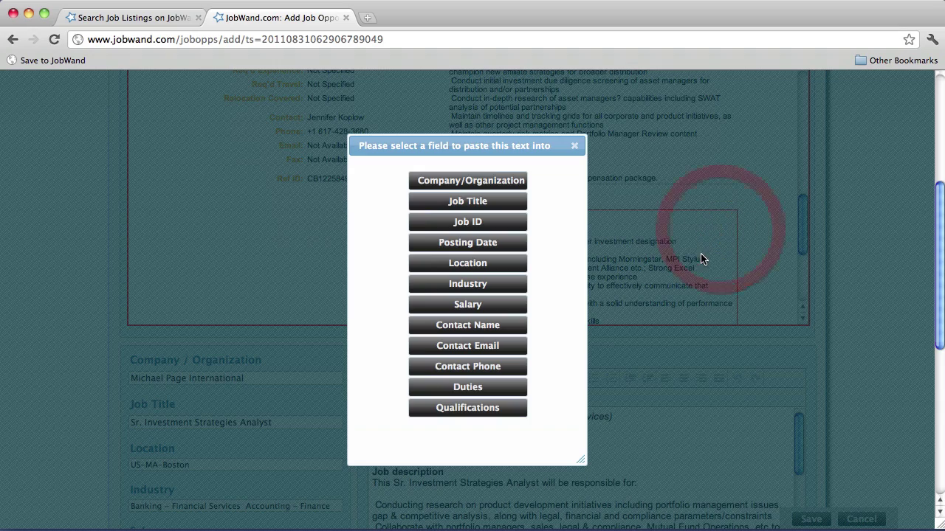
click(502, 407)
Review the copied duties, qualifications and contact details in the Add Job Opportunity form.
scroll(656, 284, down, 5)
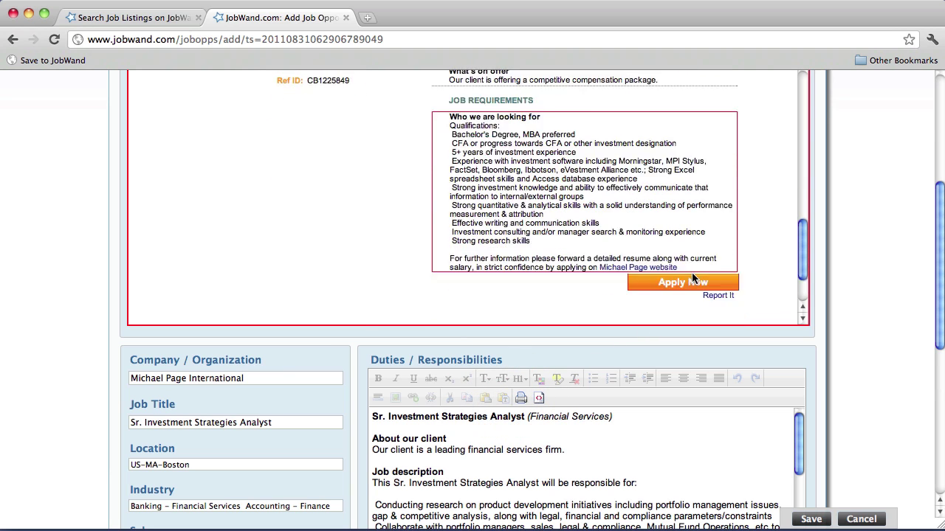
scroll(692, 278, down, 5)
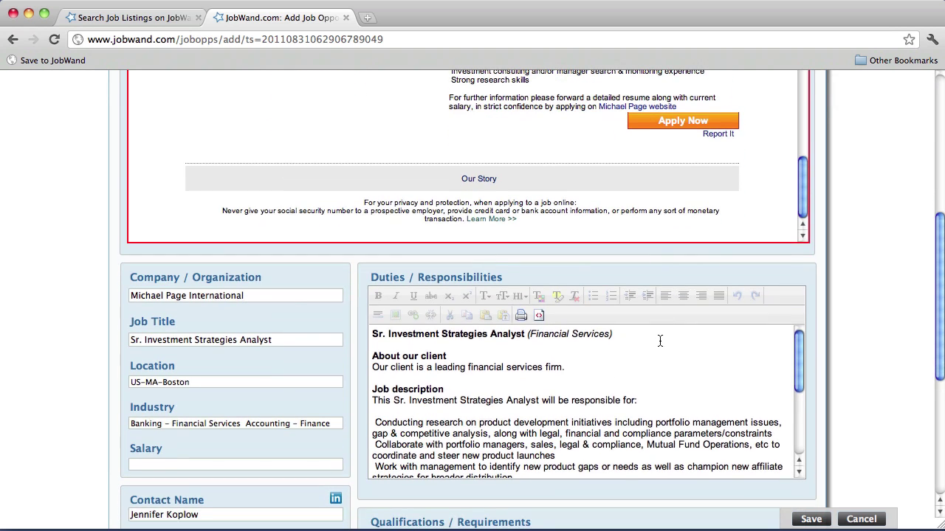
scroll(531, 393, down, 4)
scroll(359, 453, down, 5)
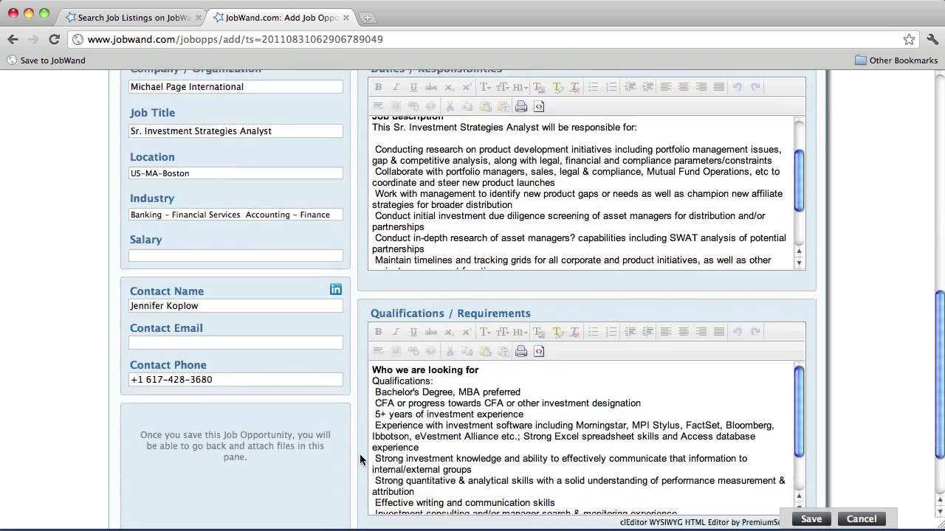
scroll(362, 454, up, 8)
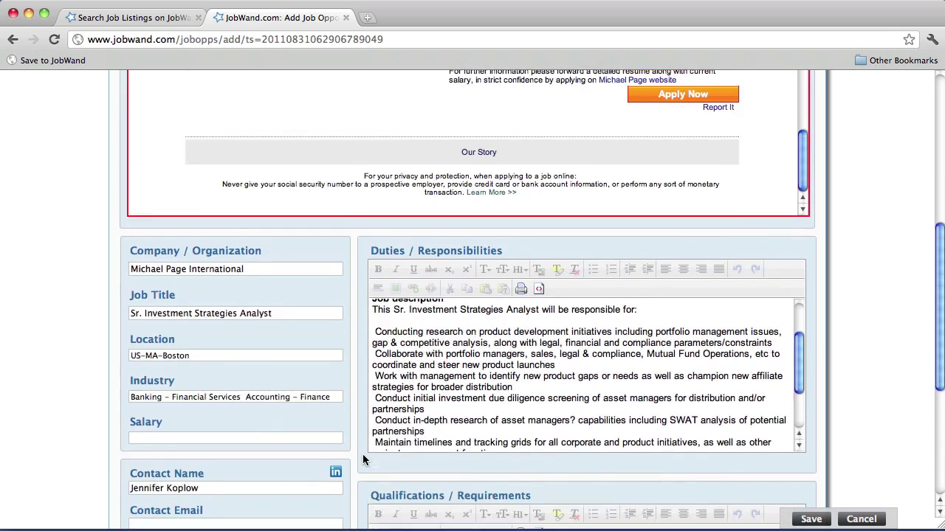
scroll(363, 454, up, 1)
scroll(472, 302, up, 10)
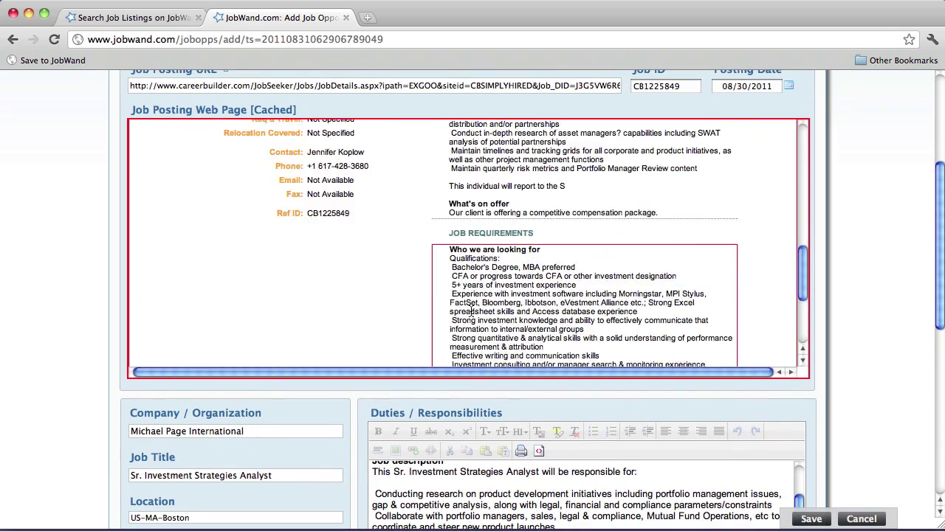
Clear Company/Organization and refill it by selecting the exact text "Michael Page International" in the cached posting.
scroll(472, 303, up, 5)
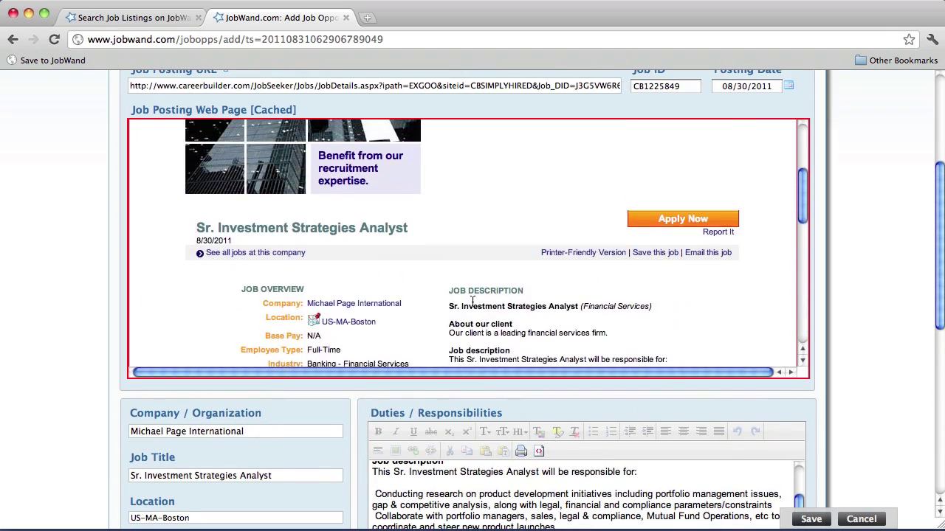
scroll(472, 303, down, 2)
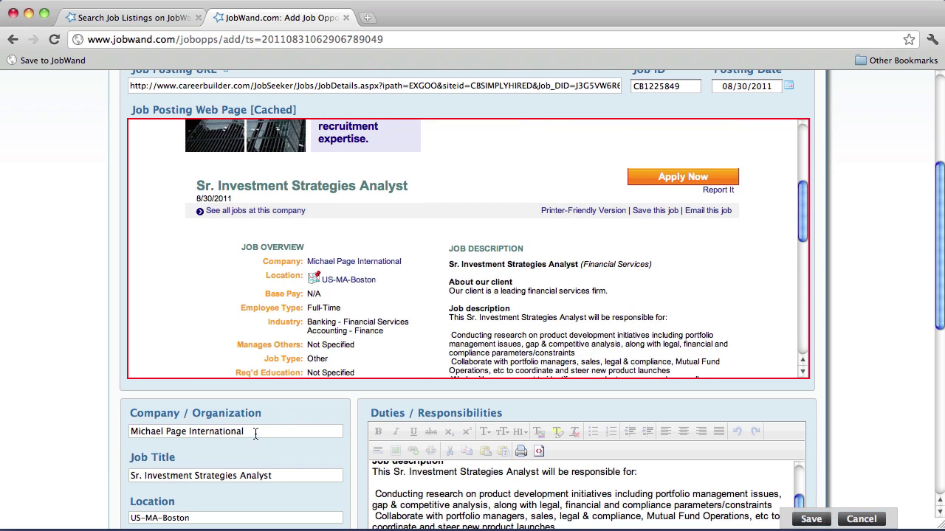
drag(256, 434, 126, 434)
key(BackSpace)
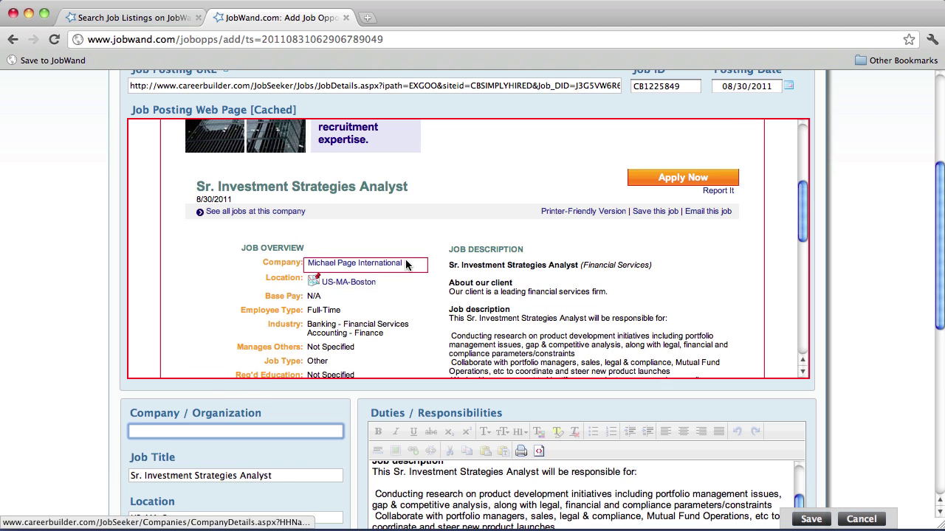
drag(406, 264, 309, 269)
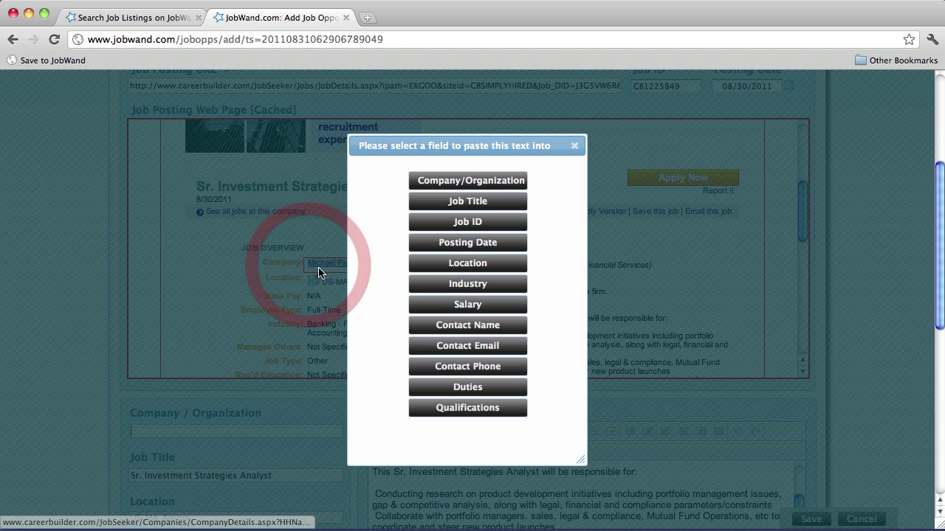
click(441, 182)
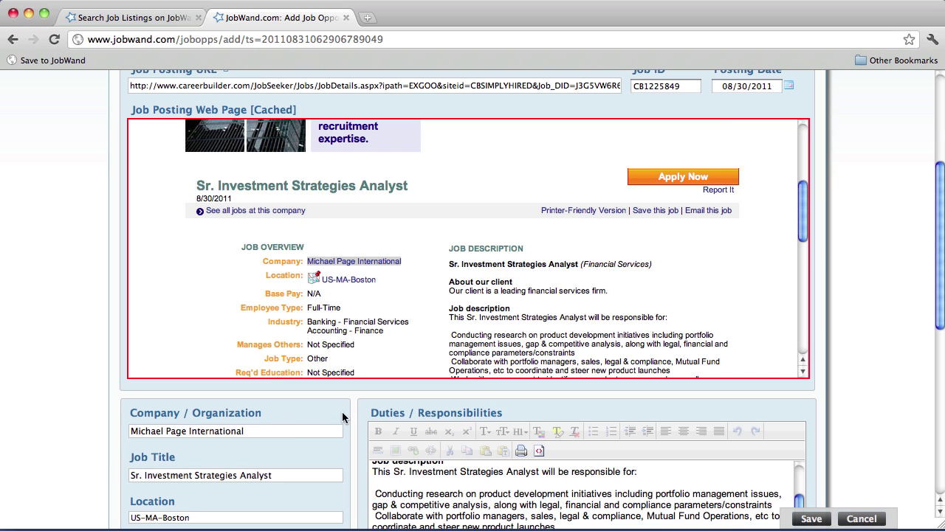
Set the Apply-By Date to 09/06/2011 and save the job opportunity.
scroll(844, 280, up, 5)
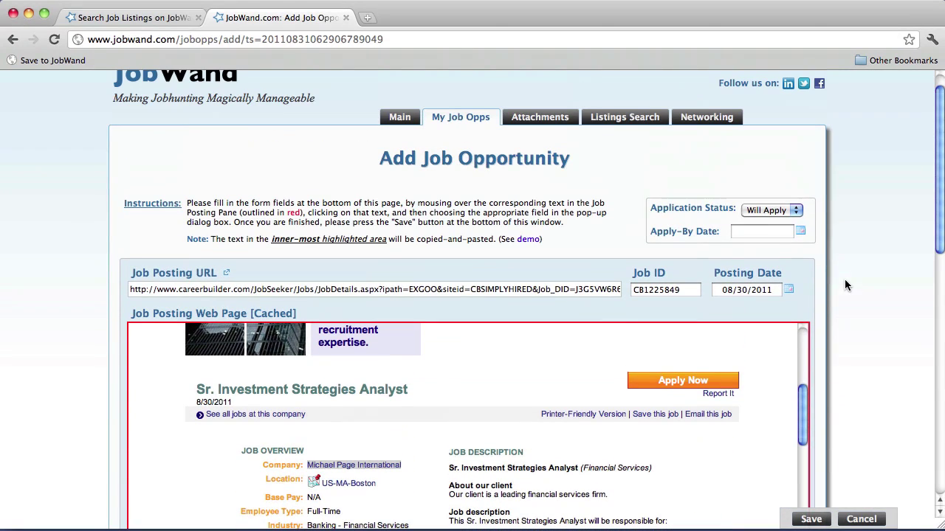
click(766, 232)
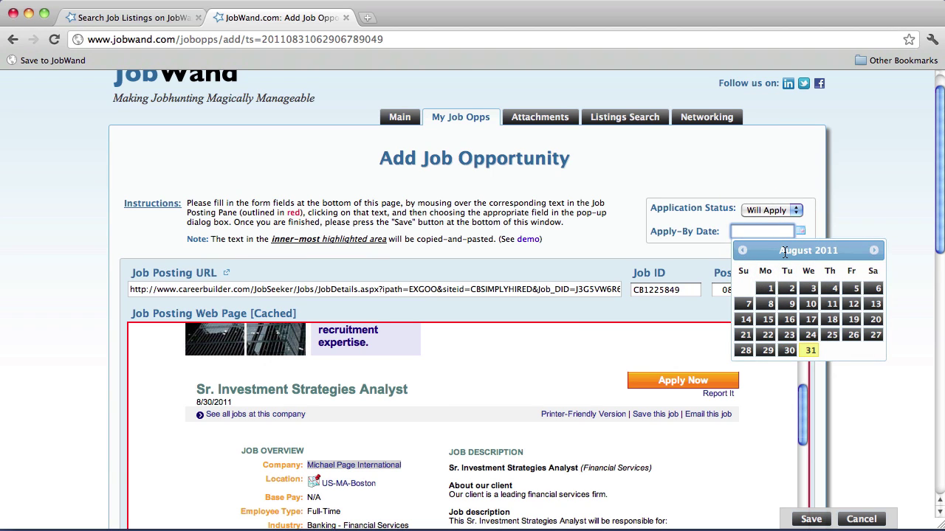
click(873, 251)
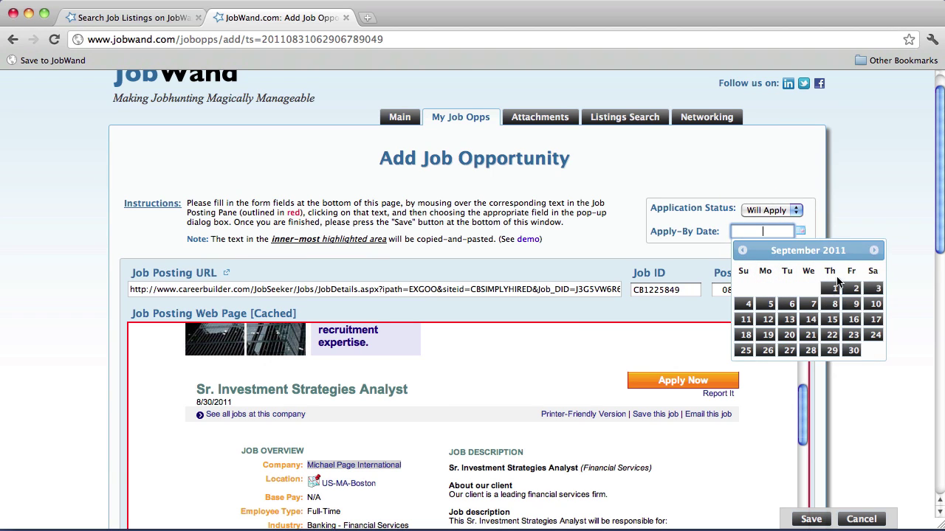
click(789, 312)
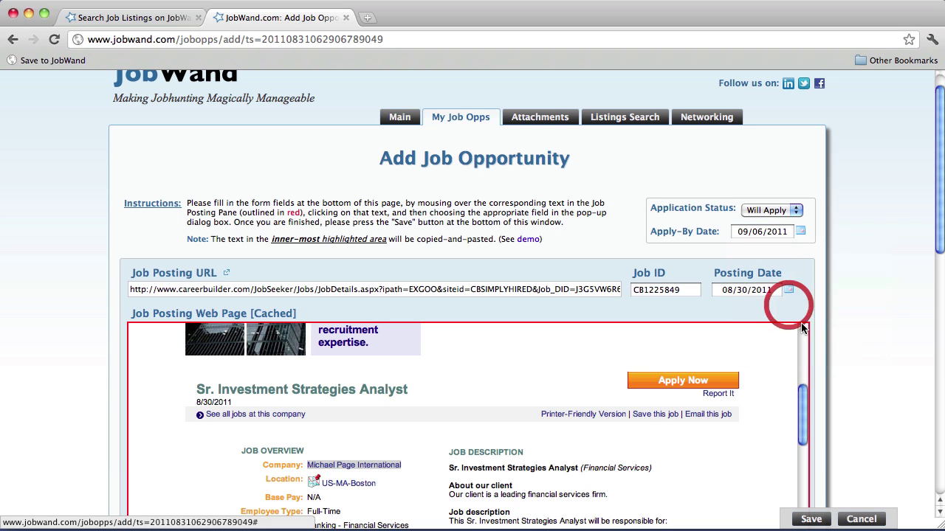
click(811, 519)
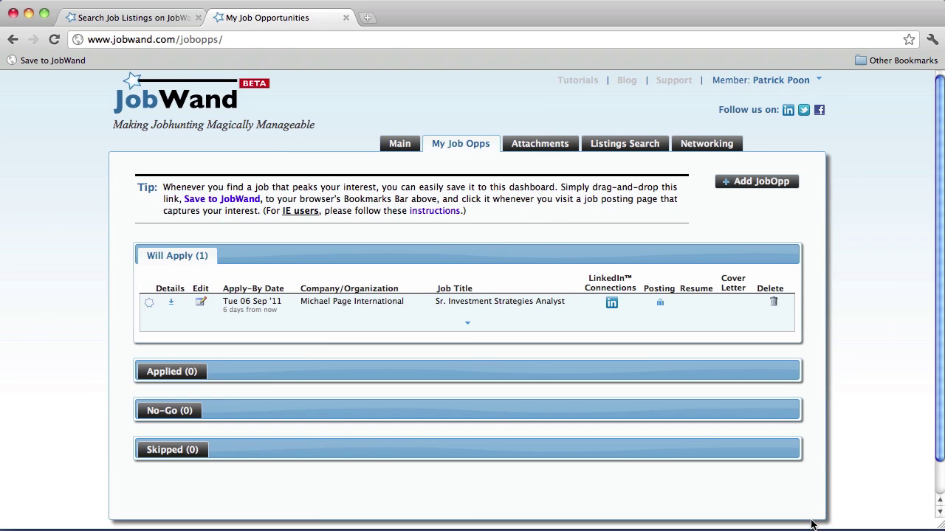